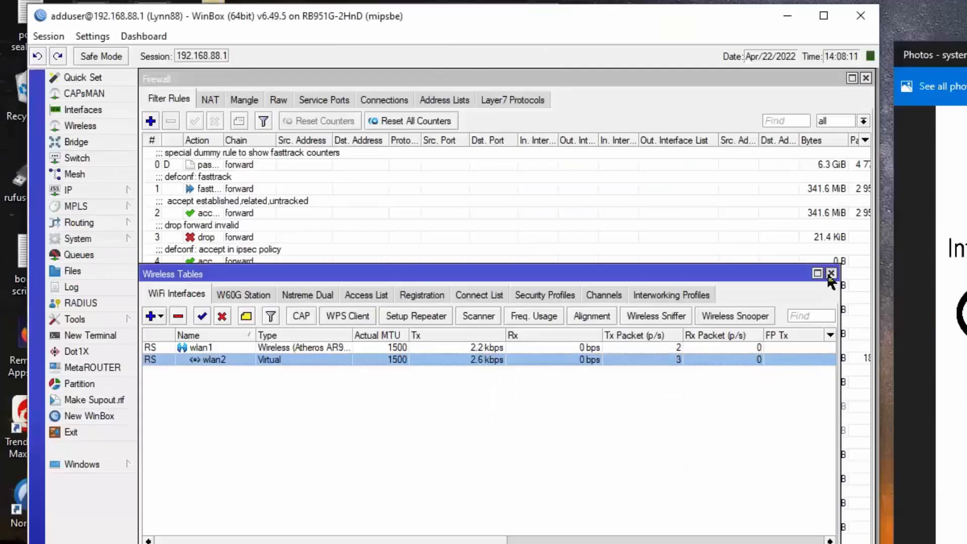
left_click(831, 273)
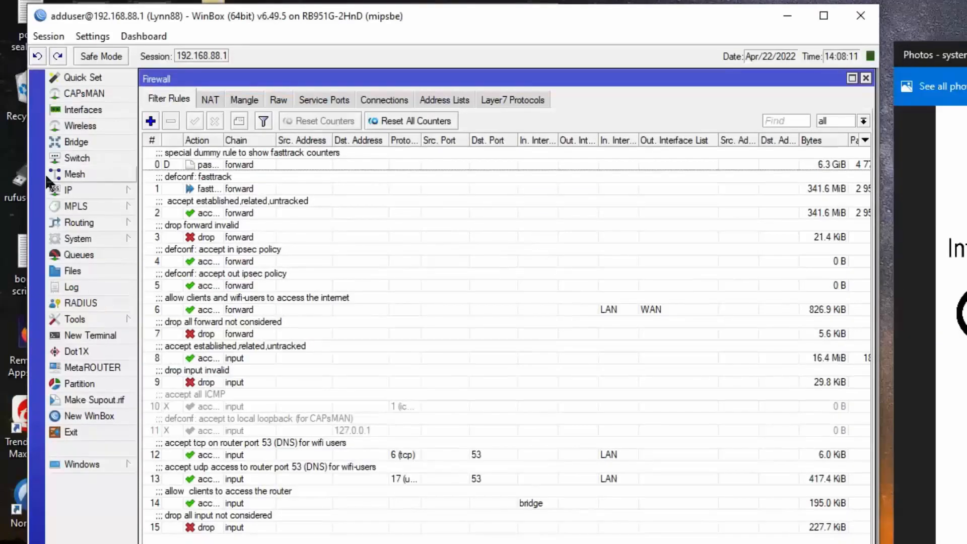
left_click(78, 132)
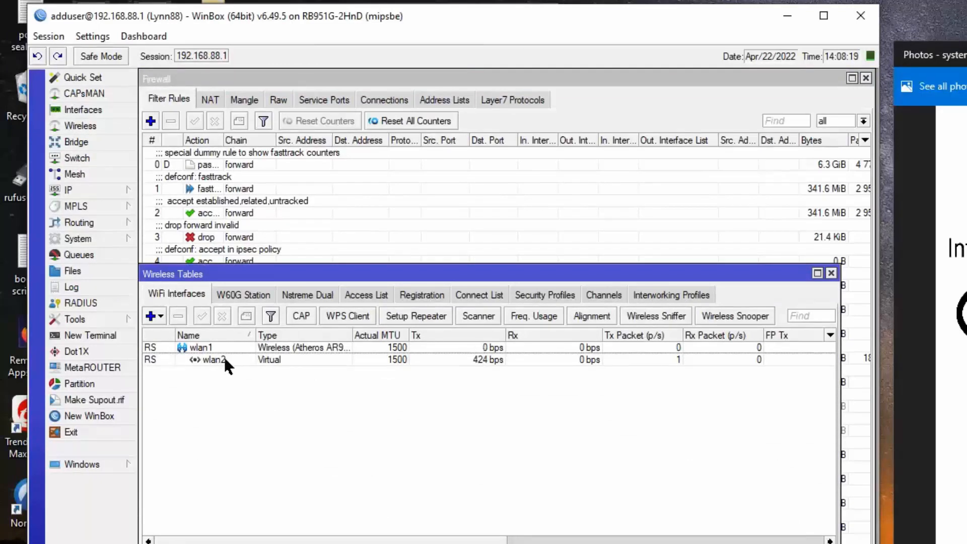
left_click(152, 317)
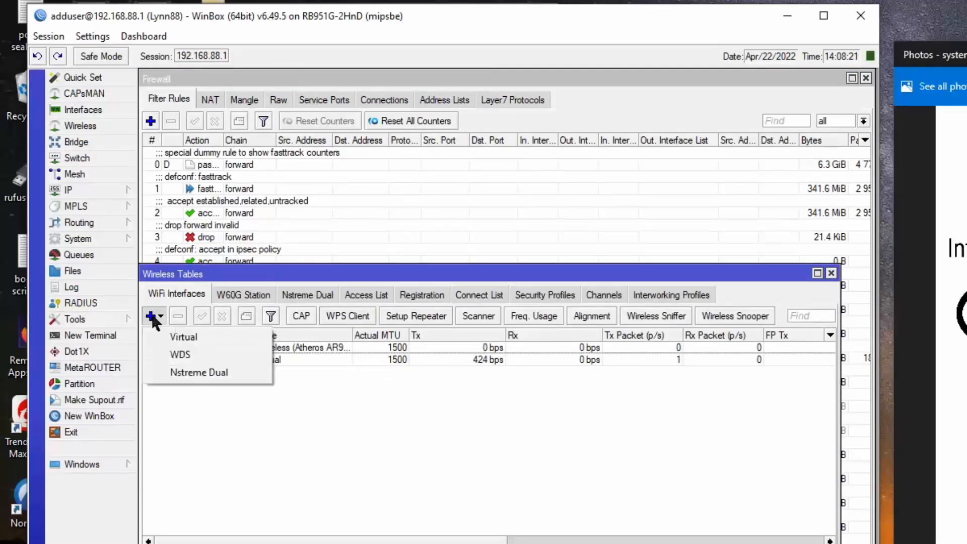
left_click(185, 337)
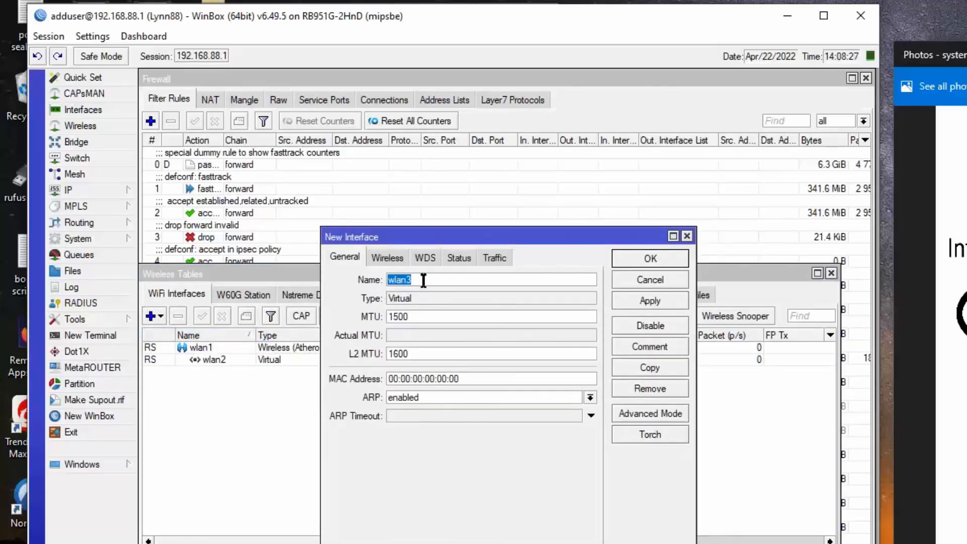
left_click(648, 283)
Configure virtual interface wlan2 in ap bridge mode with master interface wlan1 and security profile guest, and apply the settings.
double_click(212, 359)
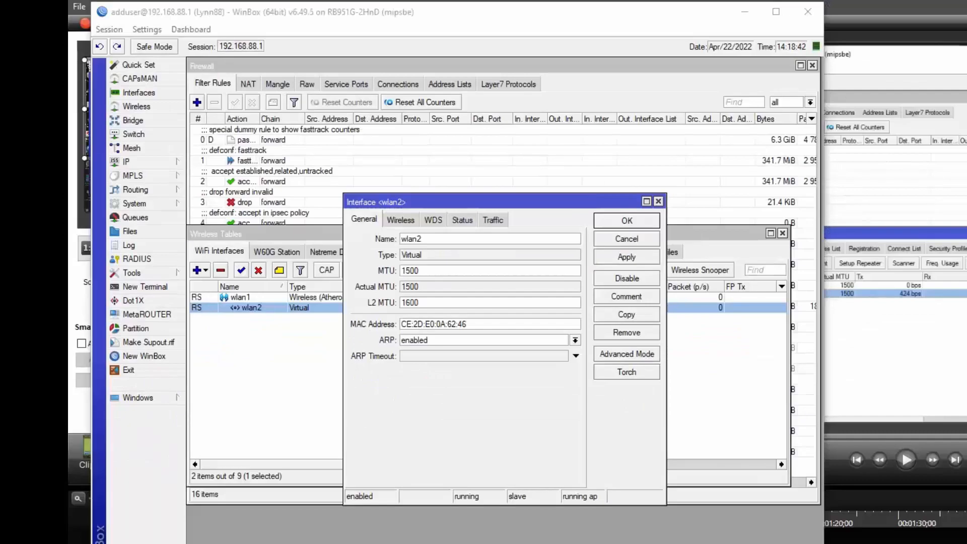
left_click(397, 220)
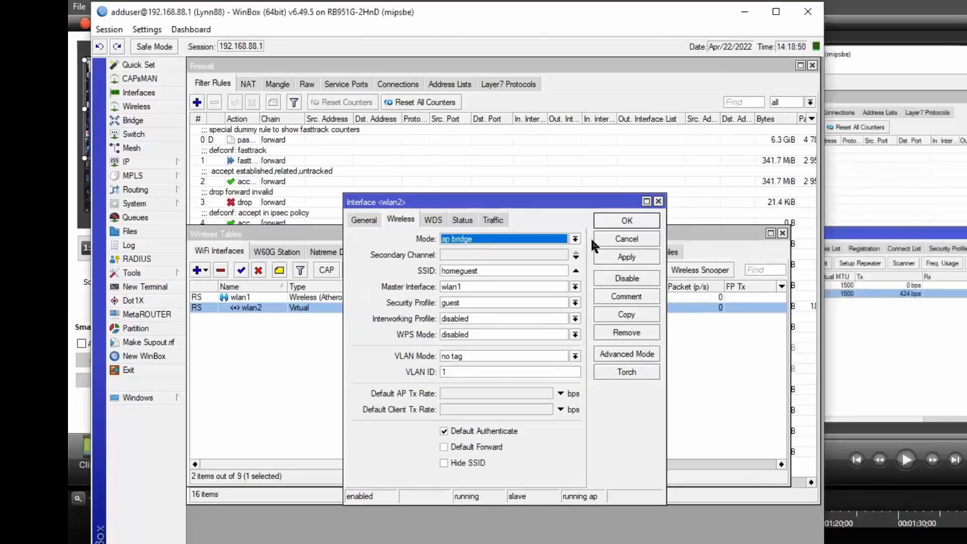
left_click(575, 239)
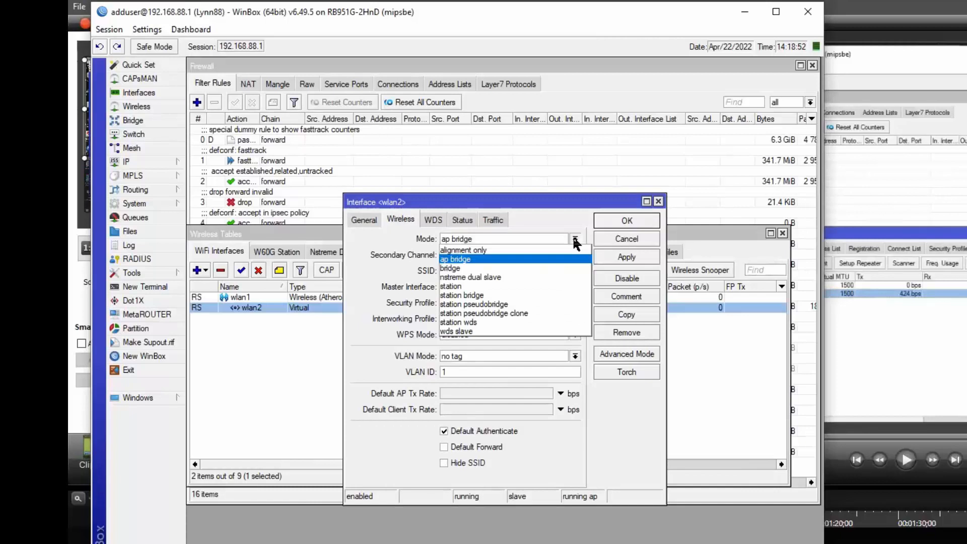
left_click(575, 240)
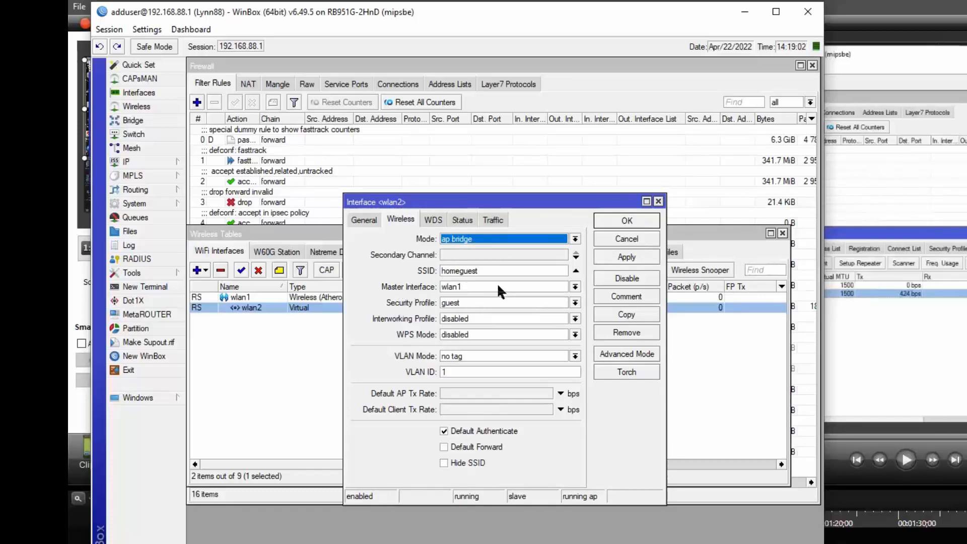
left_click(576, 288)
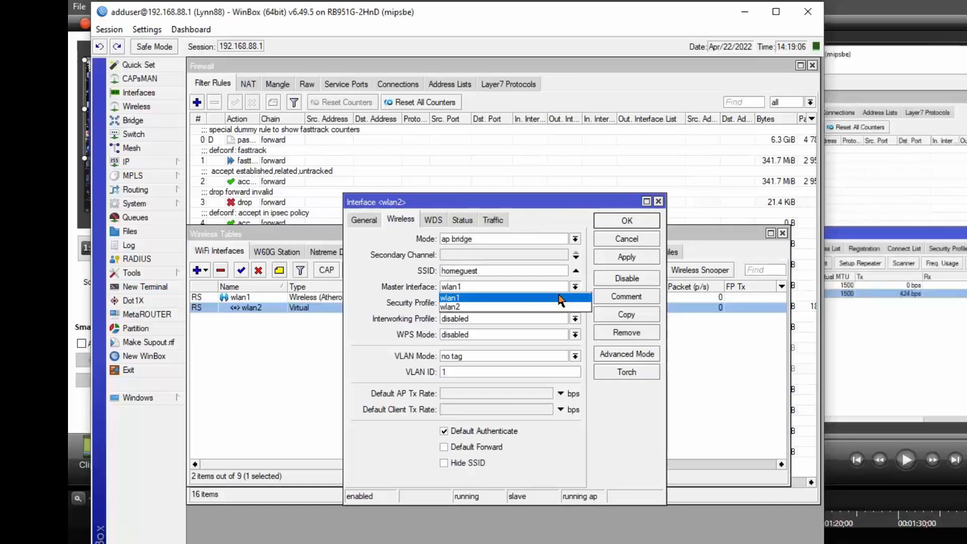
left_click(559, 297)
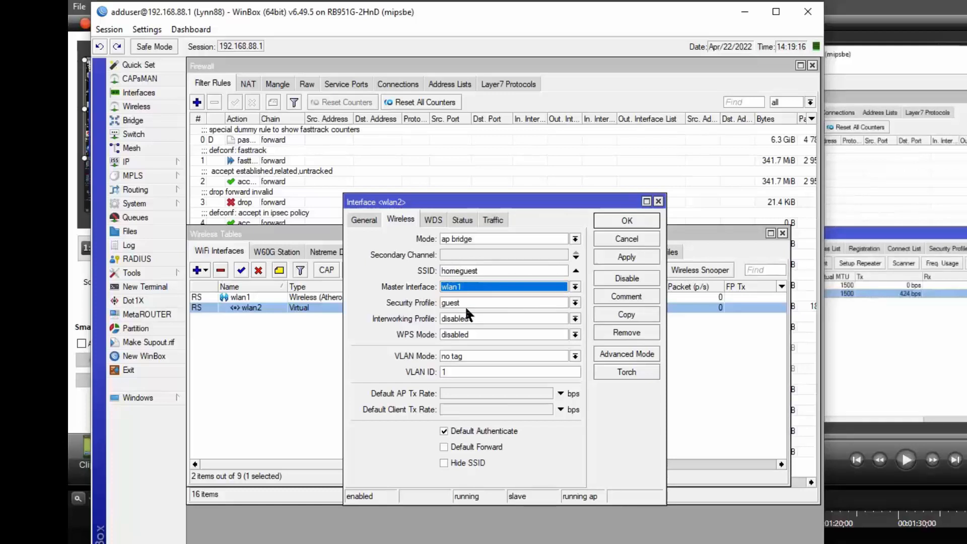
left_click(575, 303)
left_click(576, 303)
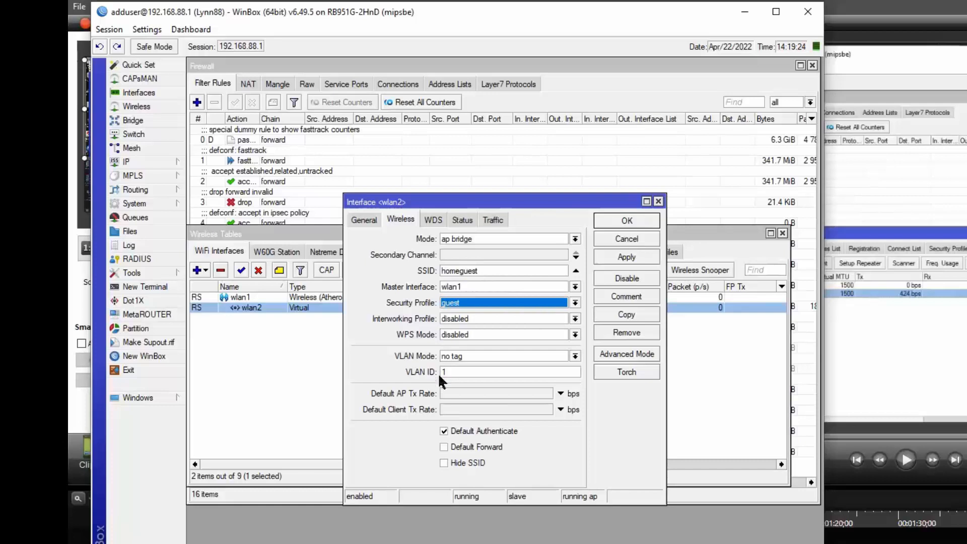
left_click(608, 255)
left_click(621, 224)
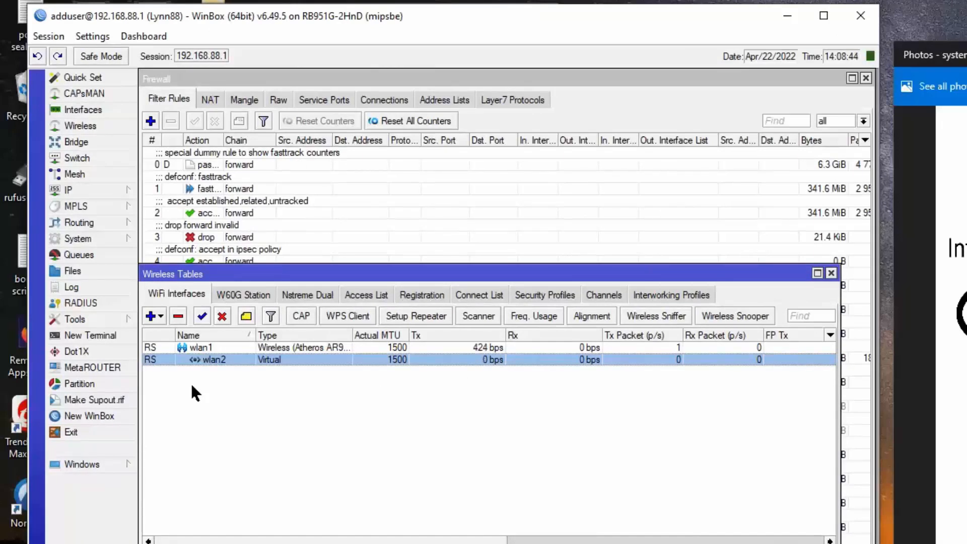
Review the general settings of the guest and default wireless security profiles.
left_click(523, 292)
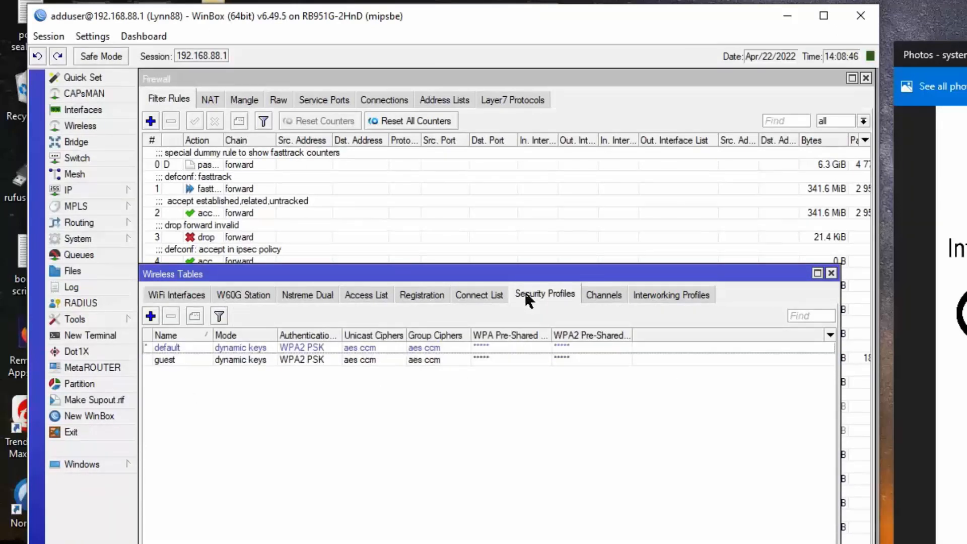
double_click(172, 358)
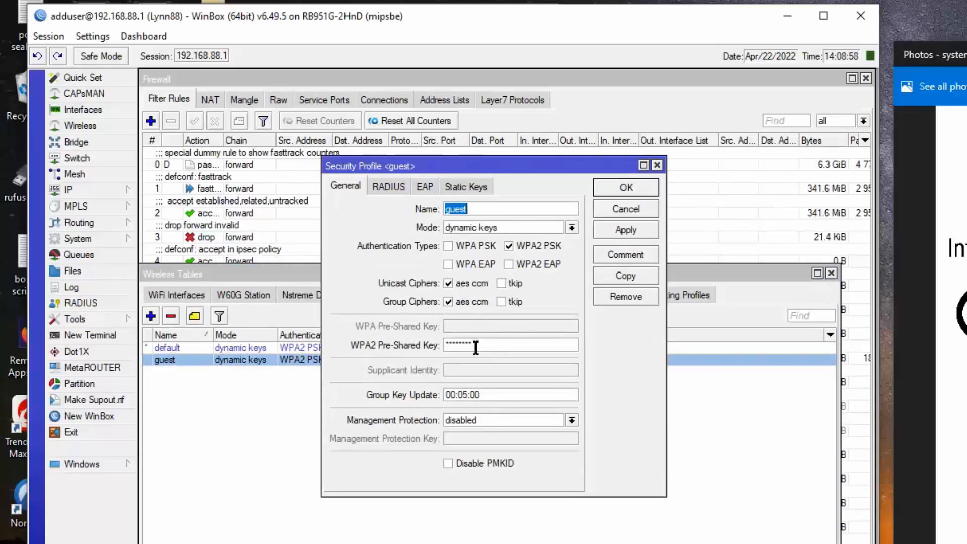
left_click(628, 187)
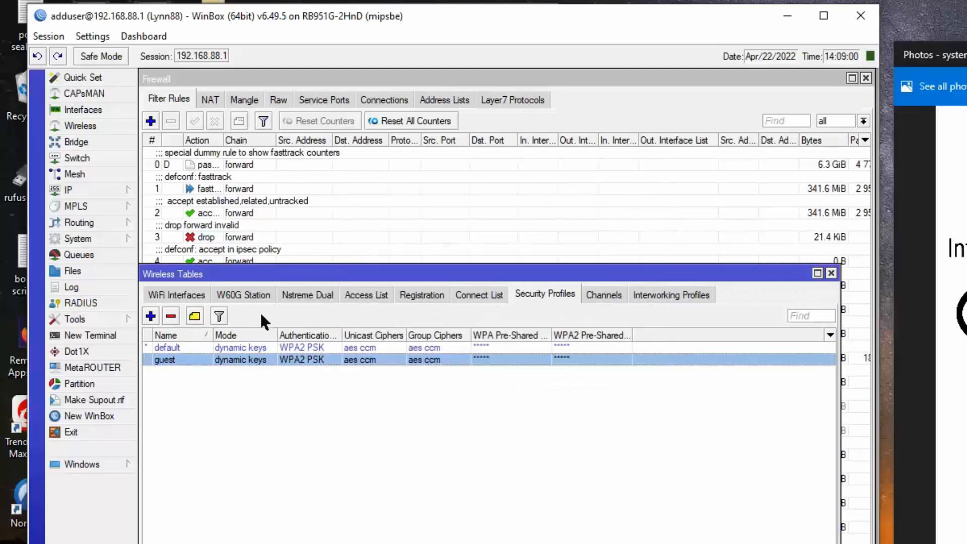
double_click(170, 347)
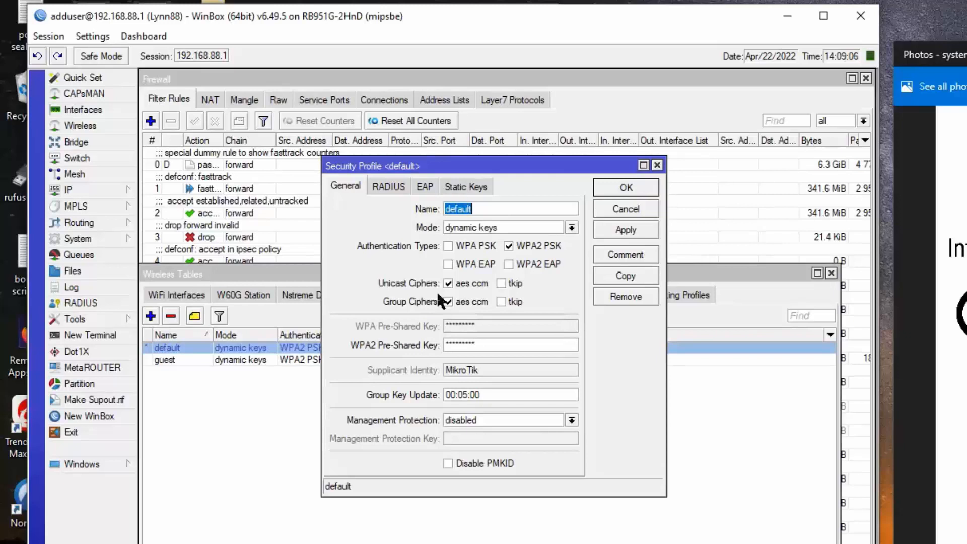
left_click(624, 188)
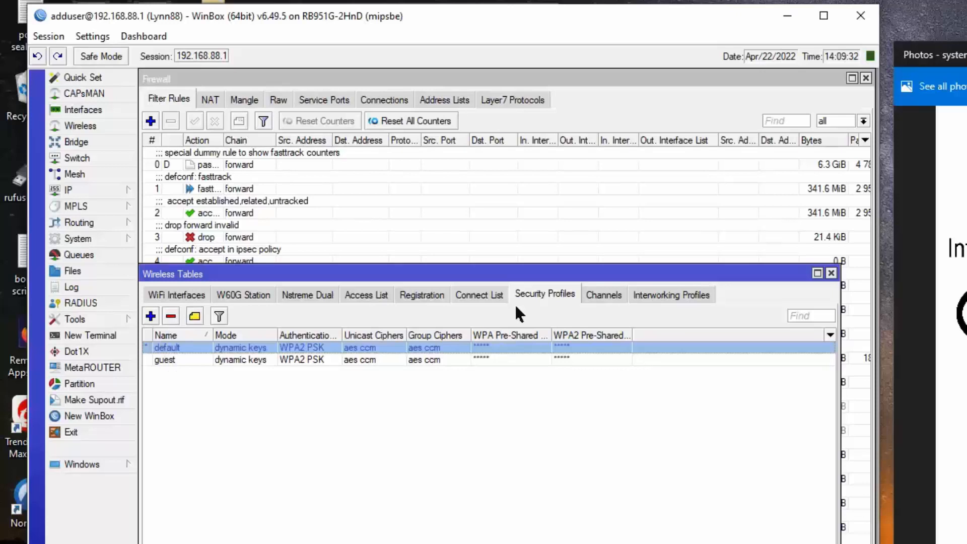
Check the WiFi interfaces, the list of bridges and which interfaces are assigned to each bridge as ports.
left_click(191, 295)
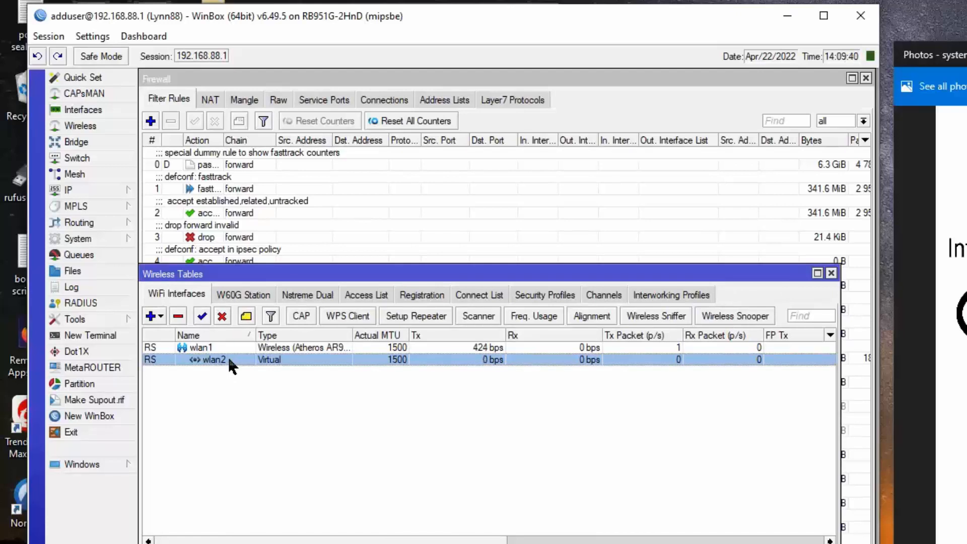
left_click(80, 142)
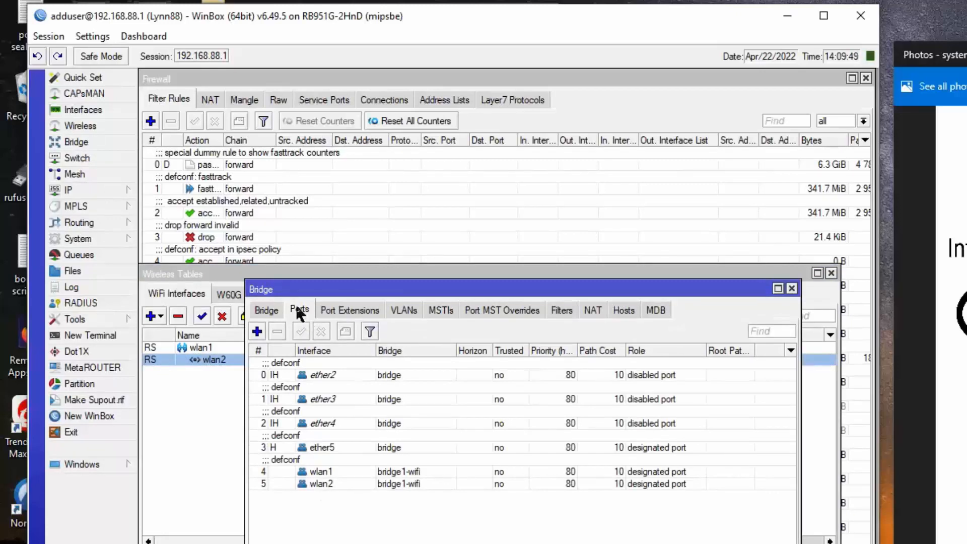
left_click(267, 311)
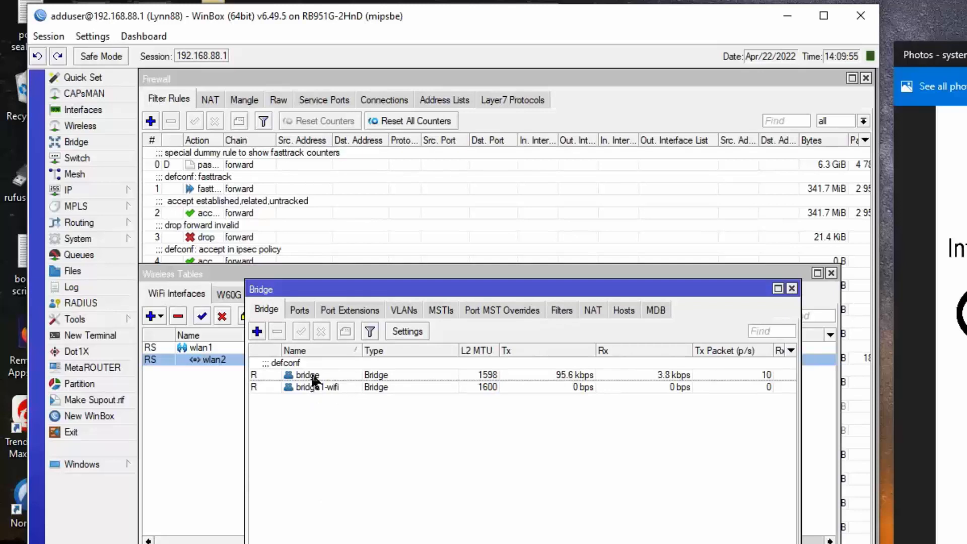
left_click(296, 309)
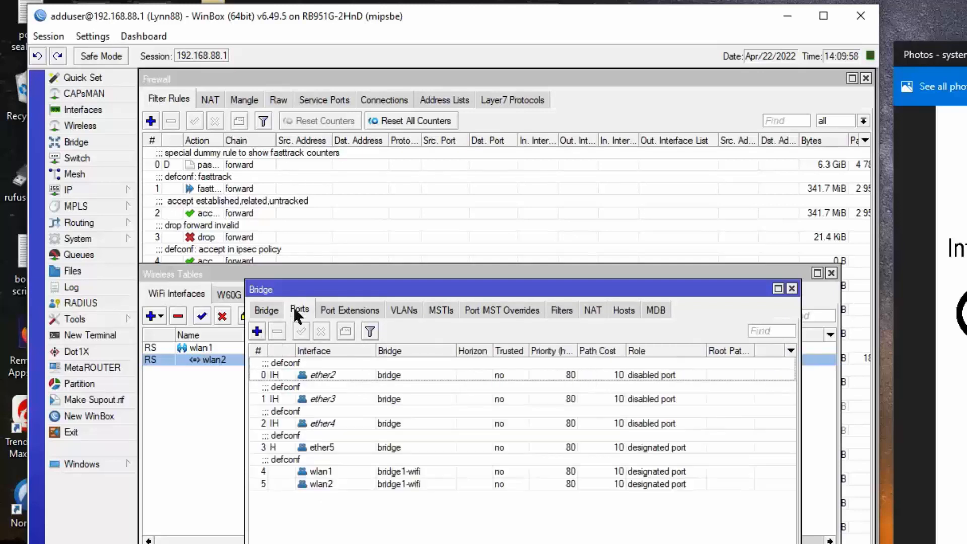
Add the comment "virtual wlan2 to protect passphrase for wlan1" to the wlan2 bridge port, save it and close the bridge settings.
left_click(284, 485)
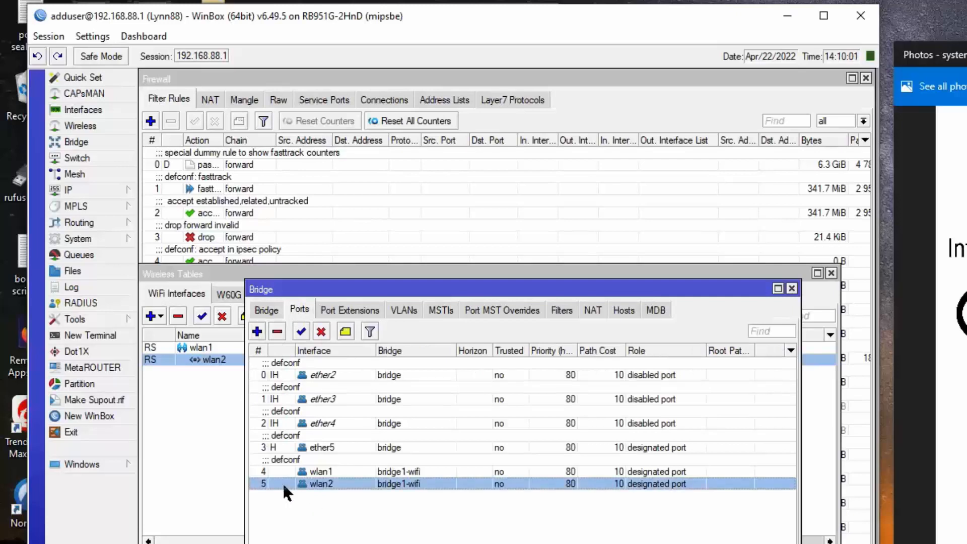
double_click(282, 482)
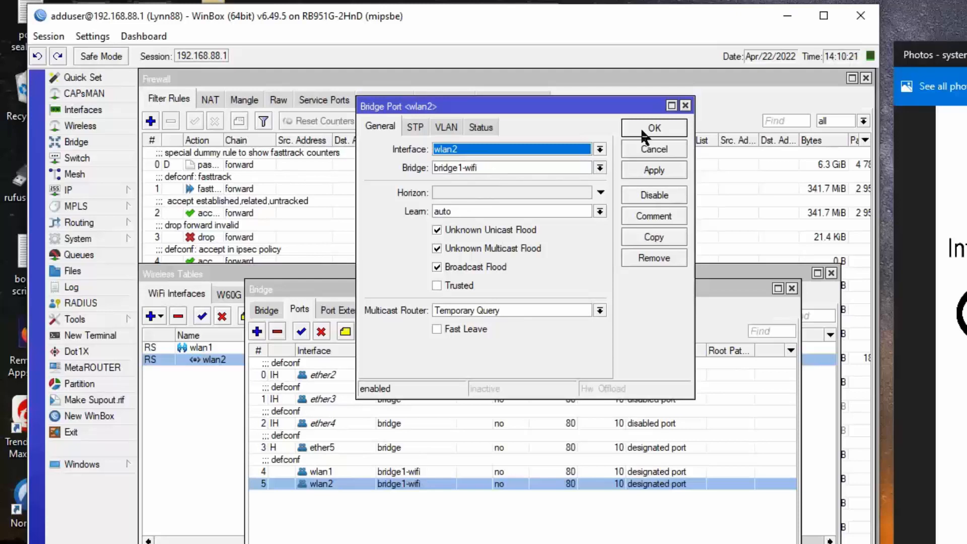
left_click(652, 215)
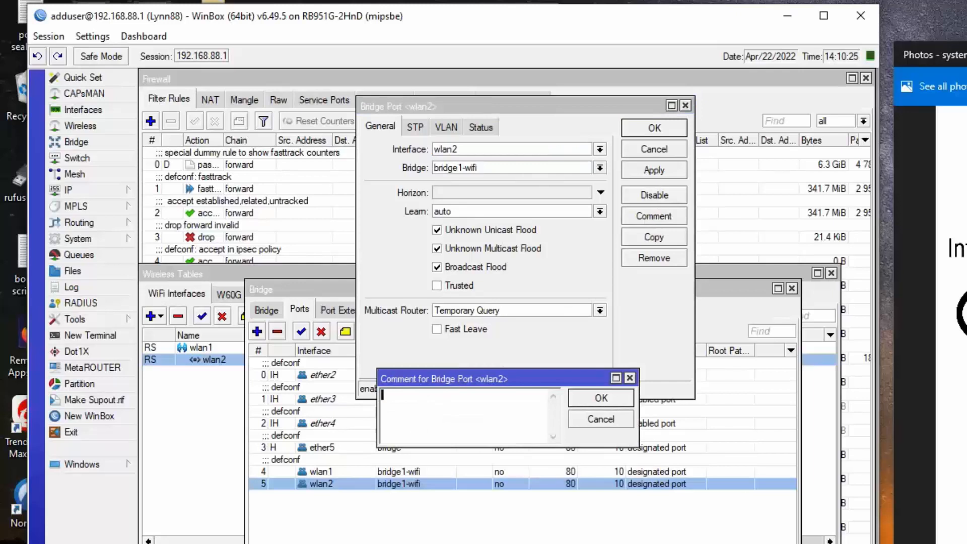
type("virtual wwlan2 to pr")
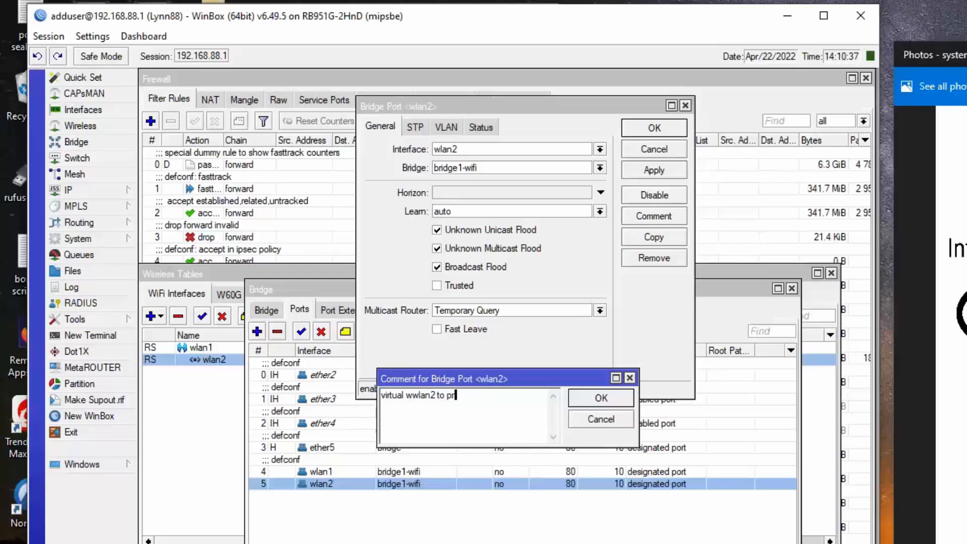
type("otect")
type(" passp")
type("hras")
type("for")
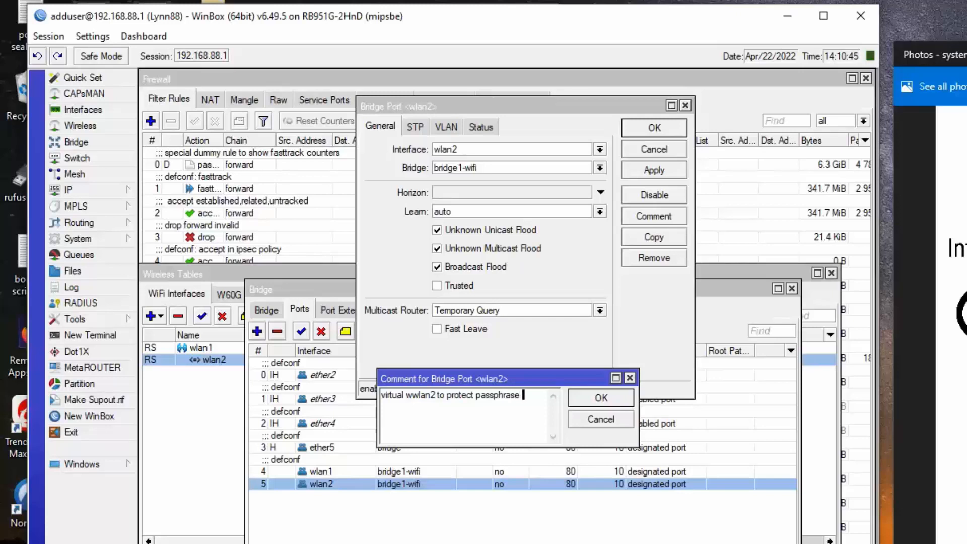
type(" wlan1")
left_click(410, 395)
key("BackSpace")
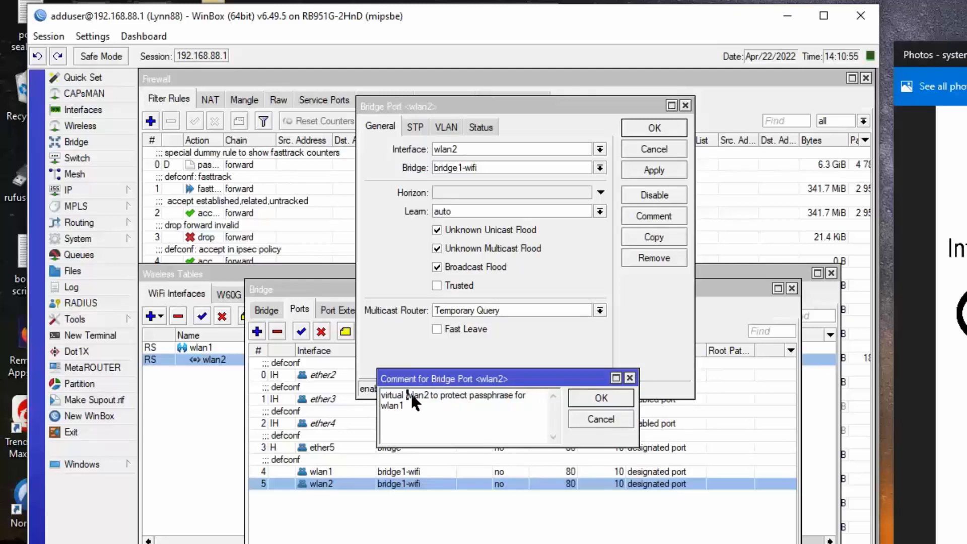
left_click(585, 398)
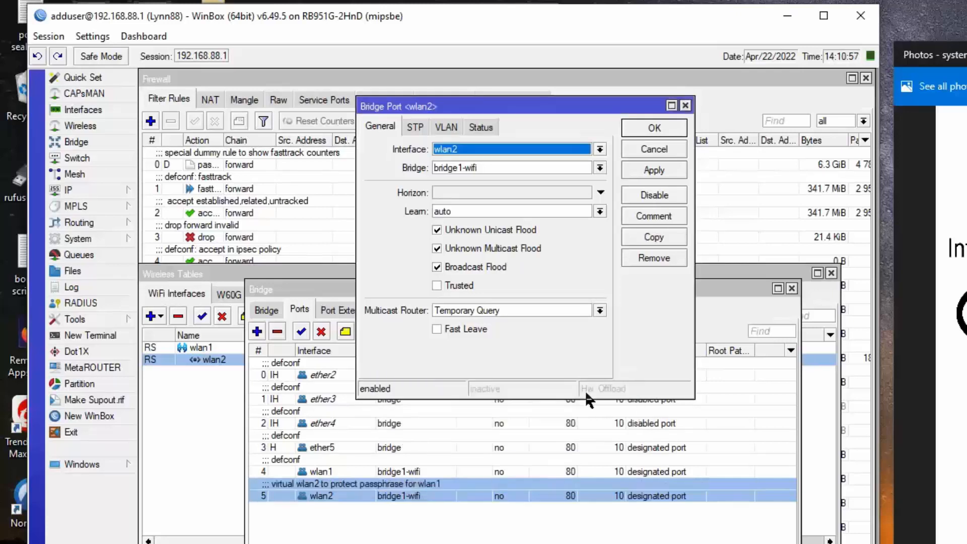
left_click(664, 126)
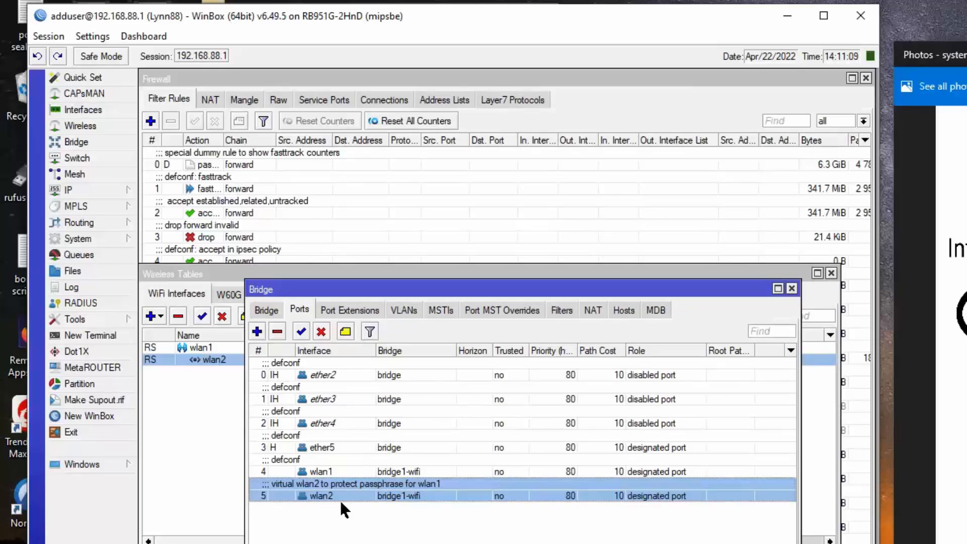
left_click(792, 289)
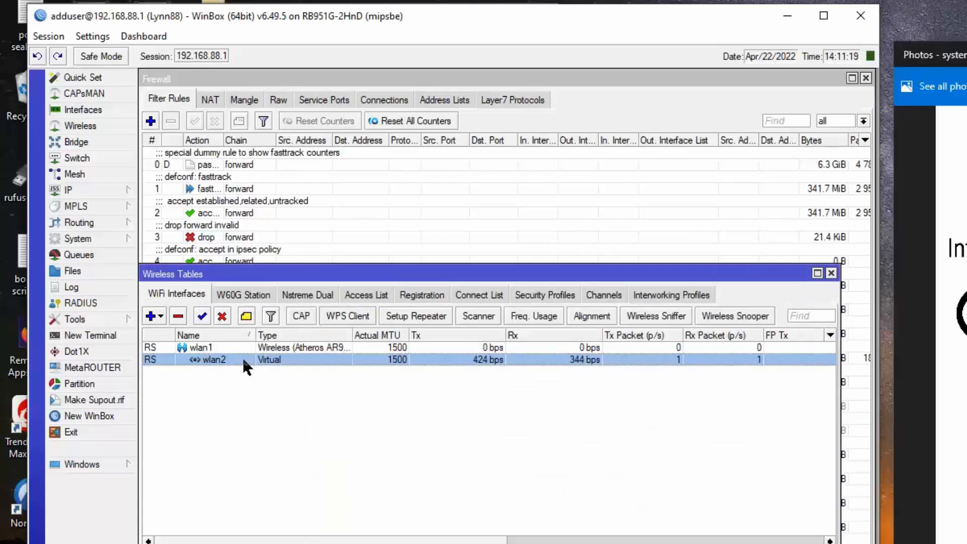